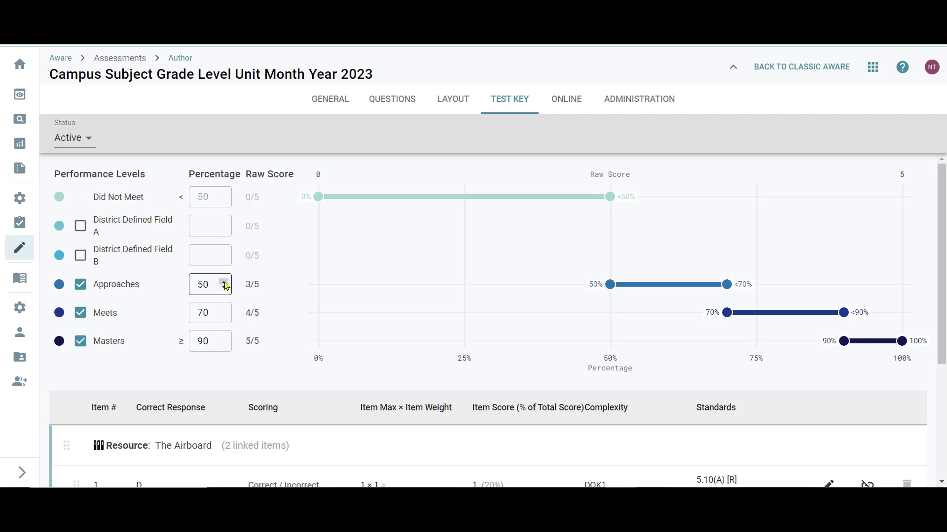
Step: Set the minimum percentage of the Approaches performance level to 55
{"action": "left_click", "coordinate": [225, 290]}
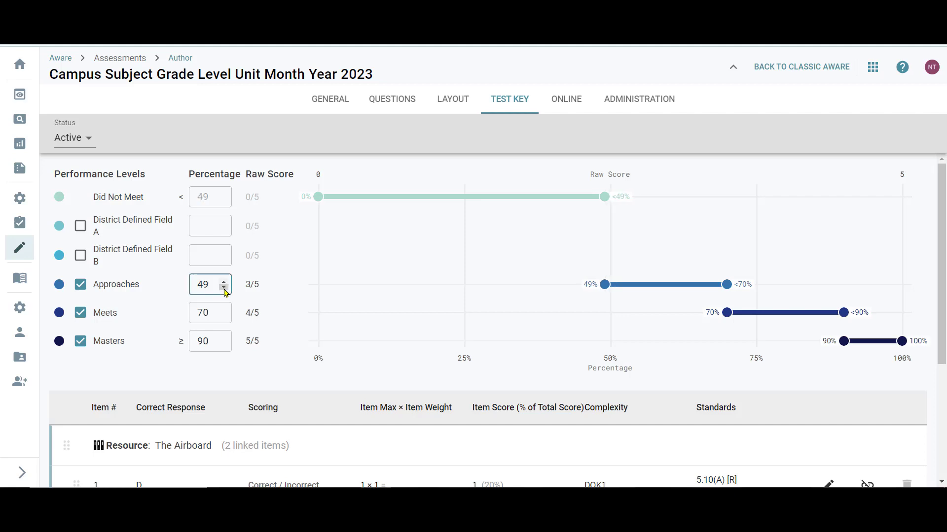
{"action": "left_click", "coordinate": [224, 282]}
{"action": "left_click", "coordinate": [224, 282]}
{"action": "left_click", "coordinate": [224, 282]}
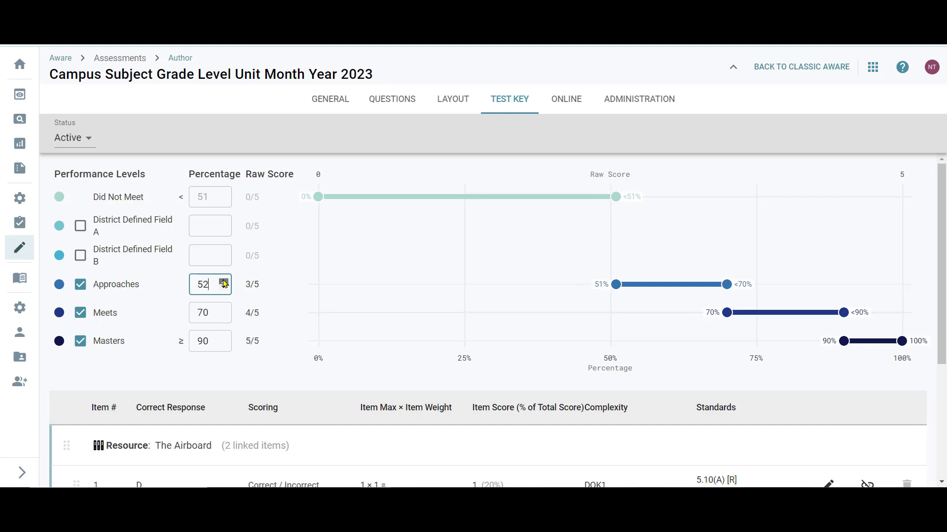
{"action": "left_click", "coordinate": [224, 282]}
{"action": "left_click", "coordinate": [224, 282]}
{"action": "left_click", "coordinate": [224, 282]}
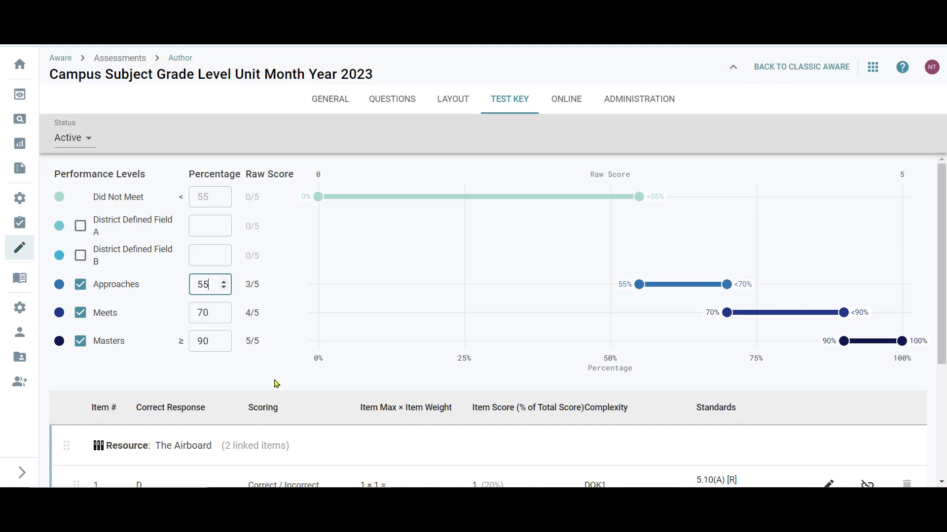
Step: Change item 2's scoring method to Partial Credit (0-1-2) with an item weight of 1, and save the item
{"action": "scroll", "coordinate": [276, 383], "scroll_direction": "down", "scroll_amount": 3}
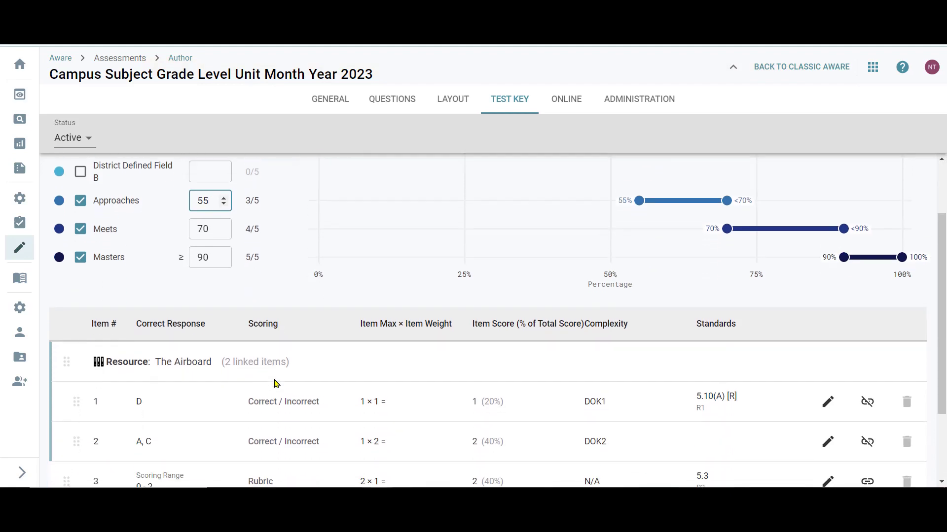
{"action": "scroll", "coordinate": [276, 384], "scroll_direction": "down", "scroll_amount": 2}
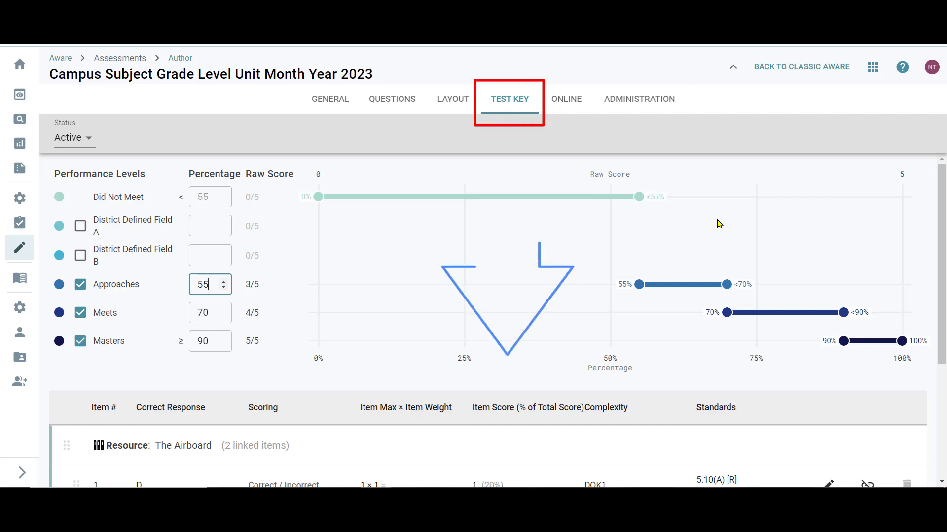
{"action": "scroll", "coordinate": [719, 223], "scroll_direction": "down", "scroll_amount": 1}
{"action": "scroll", "coordinate": [719, 224], "scroll_direction": "down", "scroll_amount": 2}
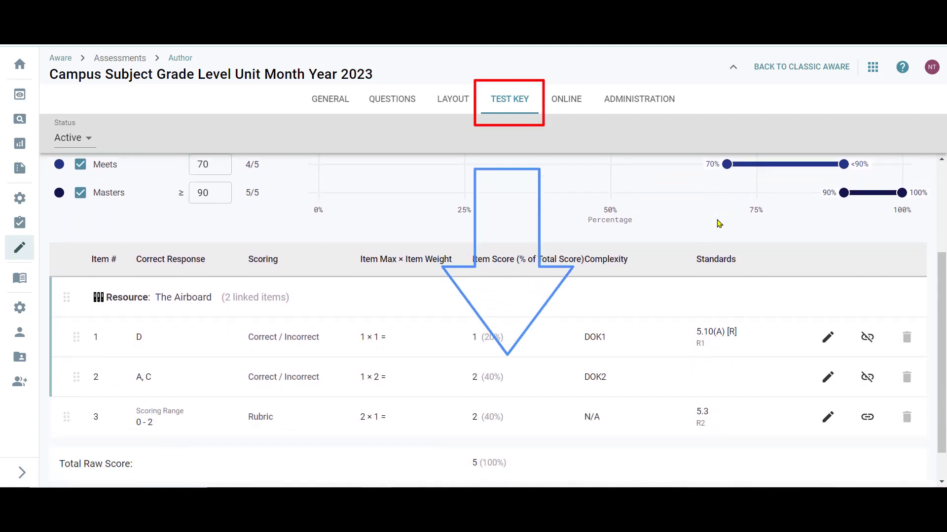
{"action": "scroll", "coordinate": [719, 224], "scroll_direction": "down", "scroll_amount": 1}
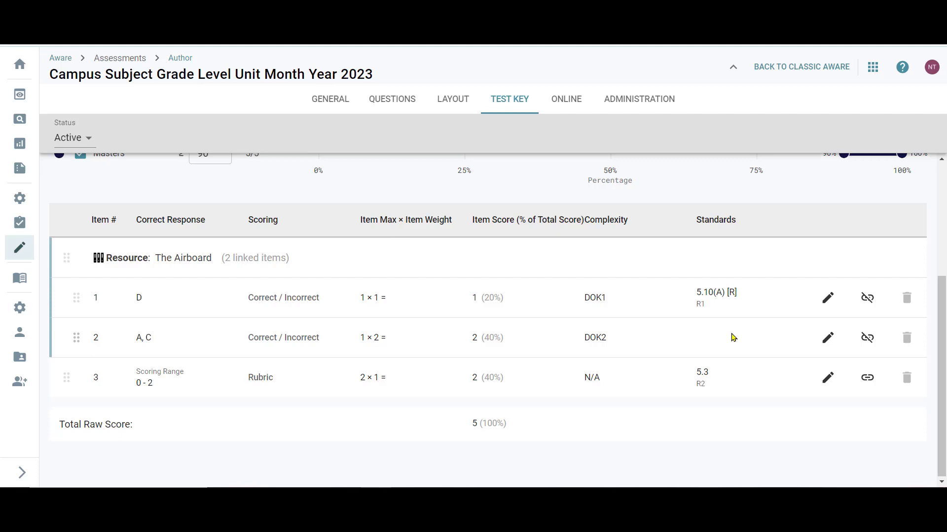
{"action": "left_click", "coordinate": [828, 340]}
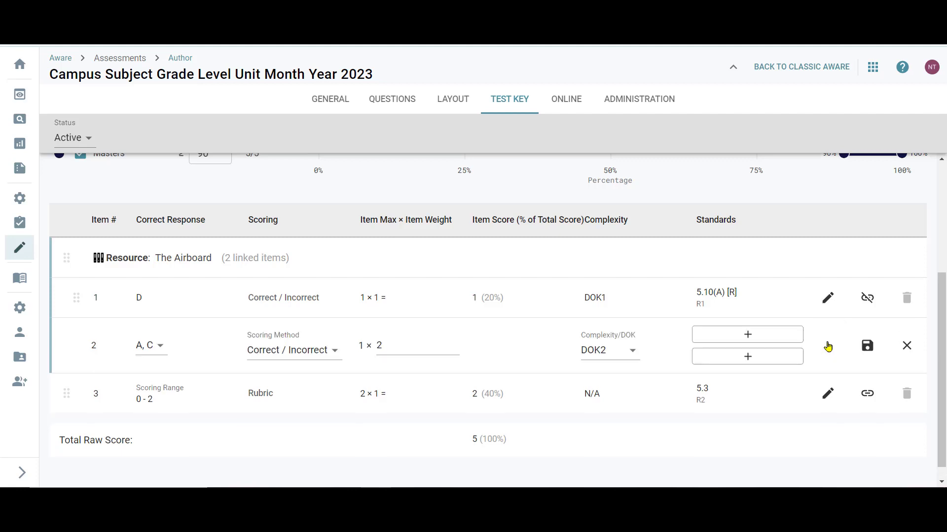
{"action": "left_click", "coordinate": [334, 361]}
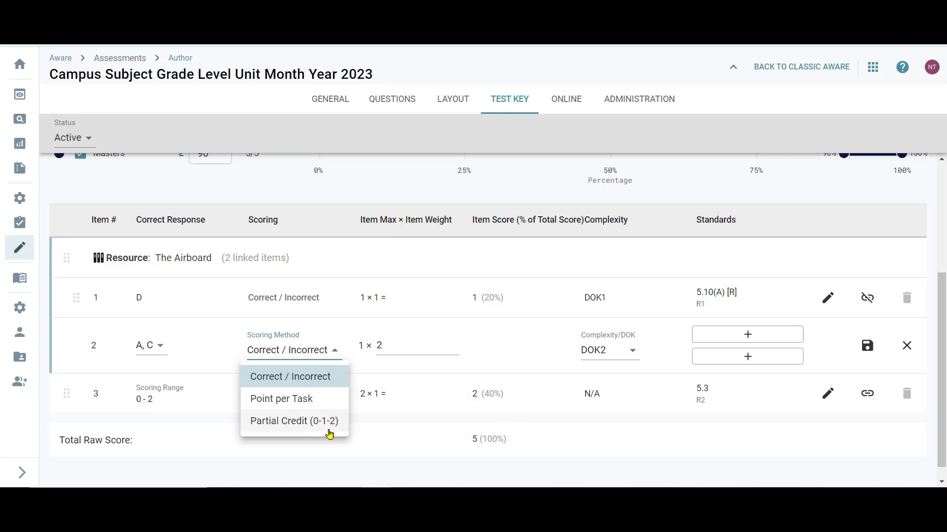
{"action": "left_click", "coordinate": [329, 434]}
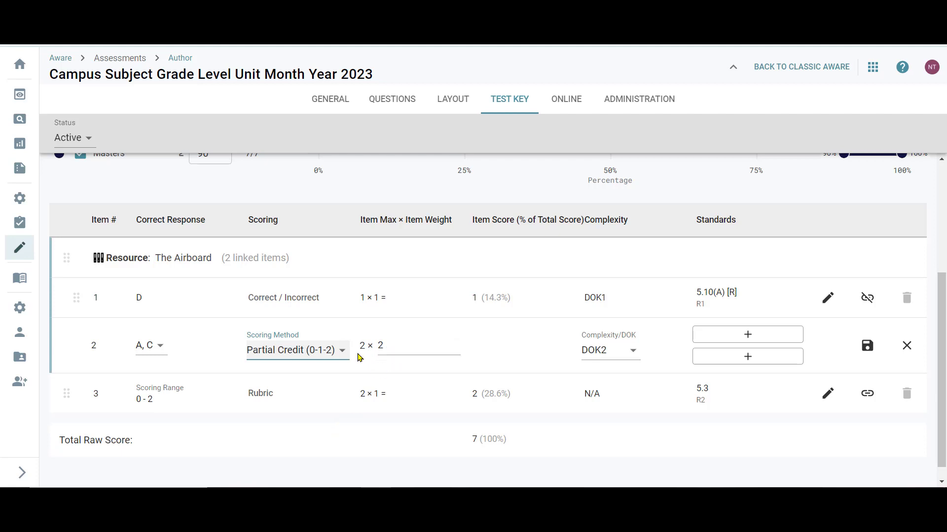
{"action": "mouse_move", "coordinate": [331, 355]}
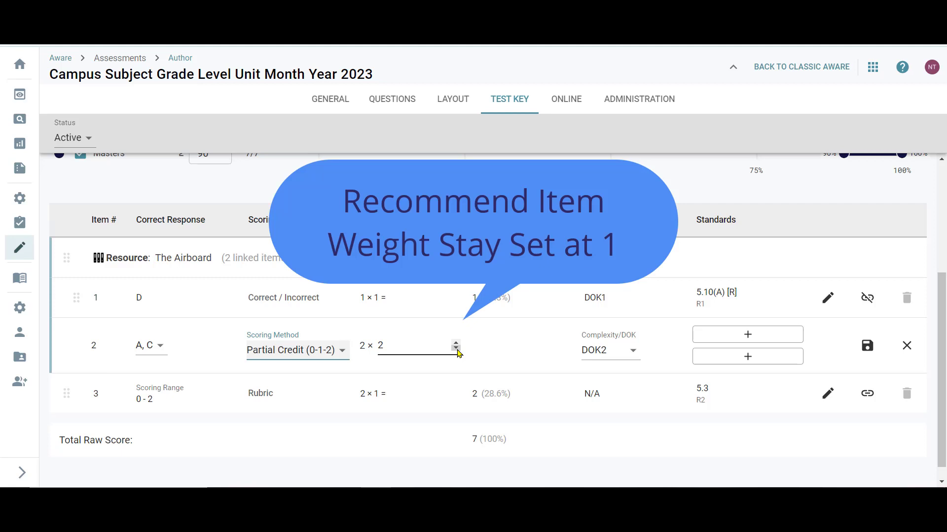
{"action": "left_click", "coordinate": [457, 350]}
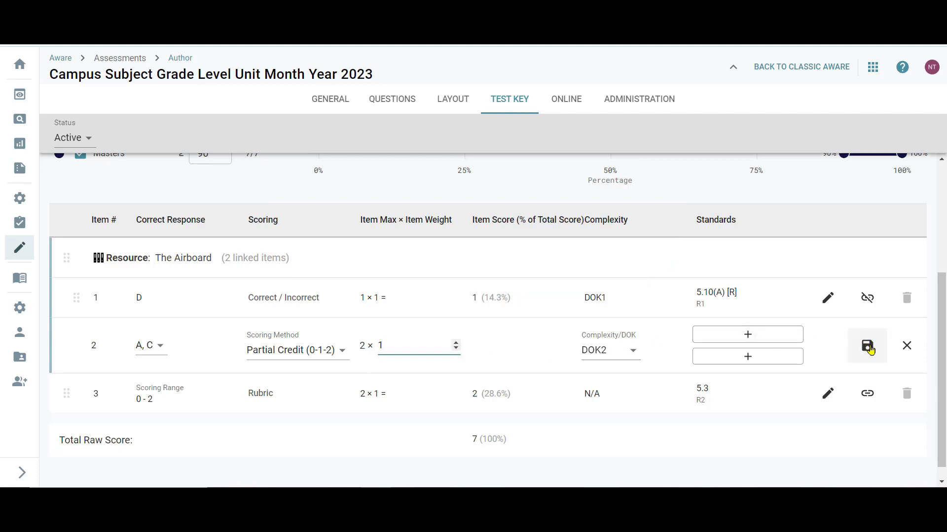
{"action": "left_click", "coordinate": [869, 347]}
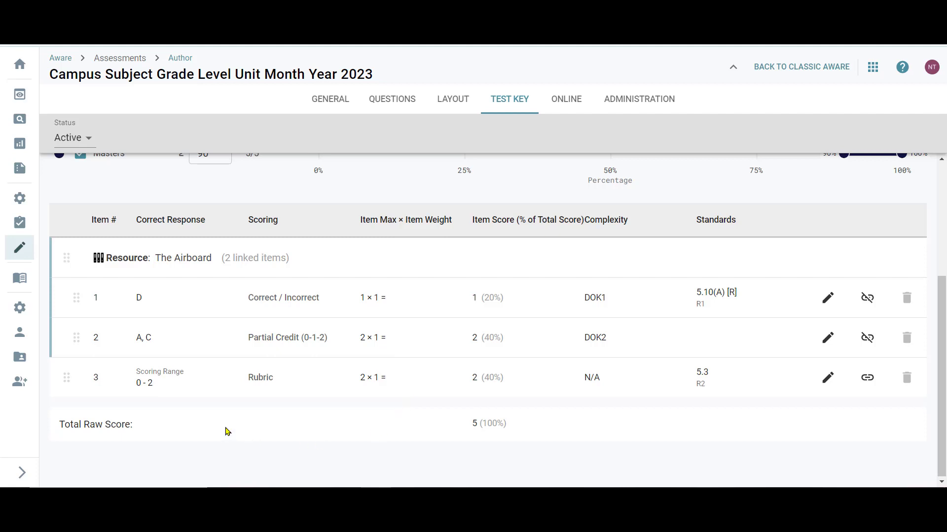
Step: Set the Complexity/DOK of item 3 to DOK3 and save the item
{"action": "mouse_move", "coordinate": [98, 391]}
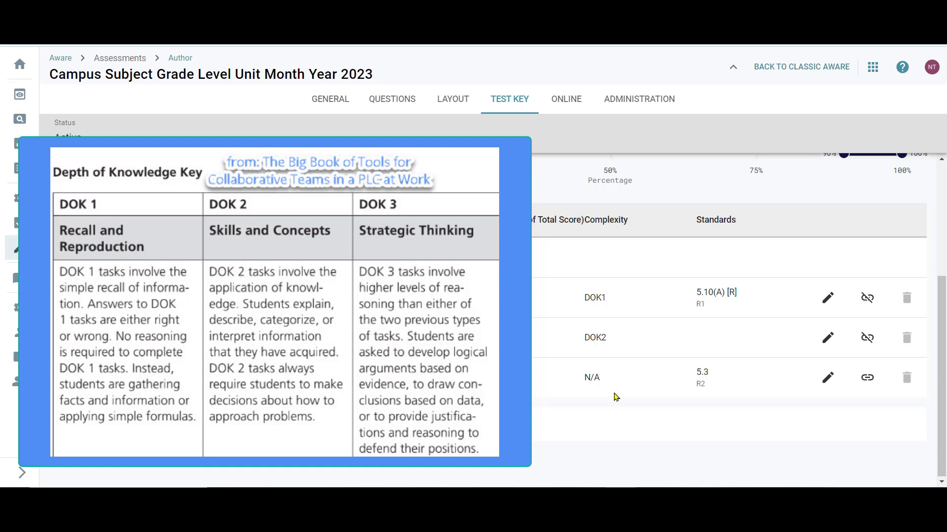
{"action": "left_click", "coordinate": [827, 380]}
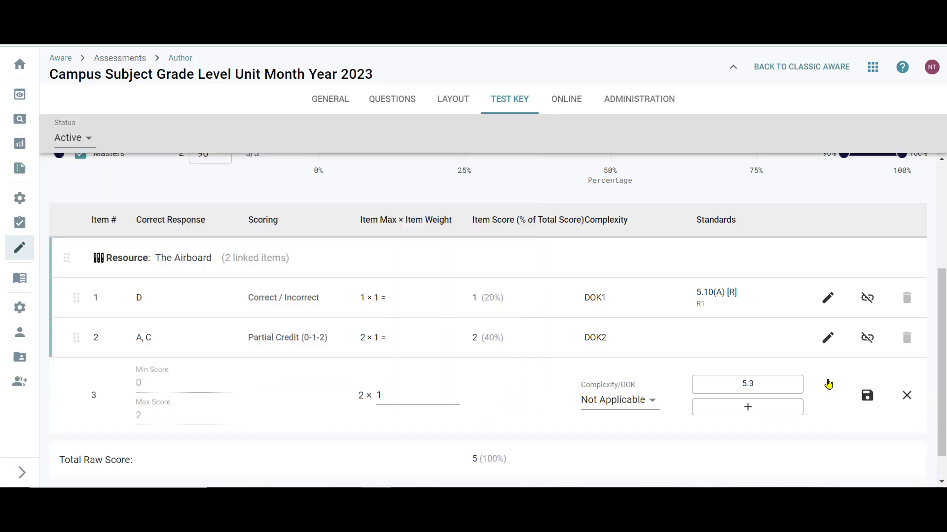
{"action": "left_click", "coordinate": [650, 401]}
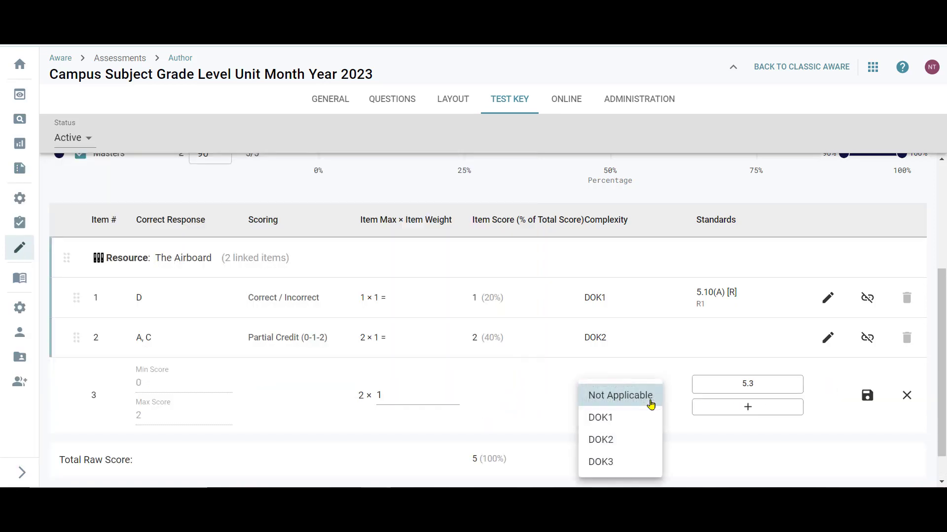
{"action": "left_click", "coordinate": [638, 463]}
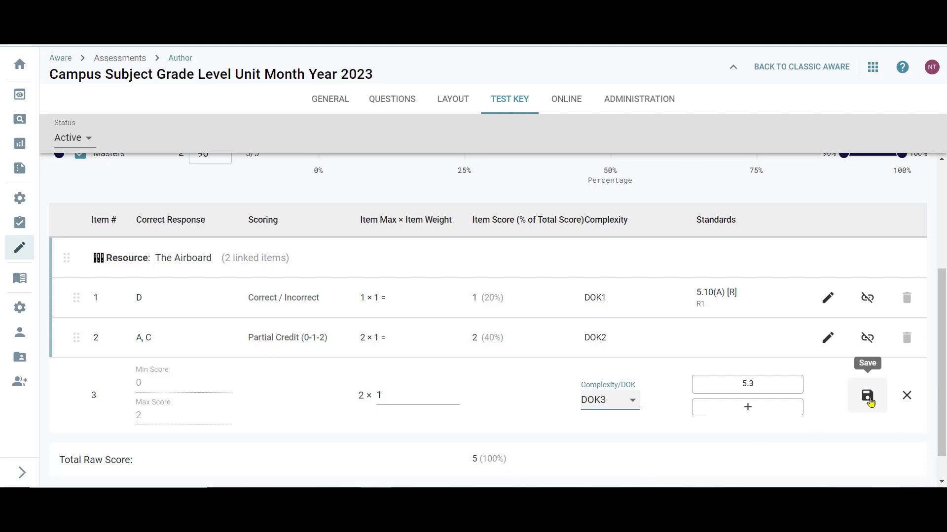
{"action": "left_click", "coordinate": [868, 397]}
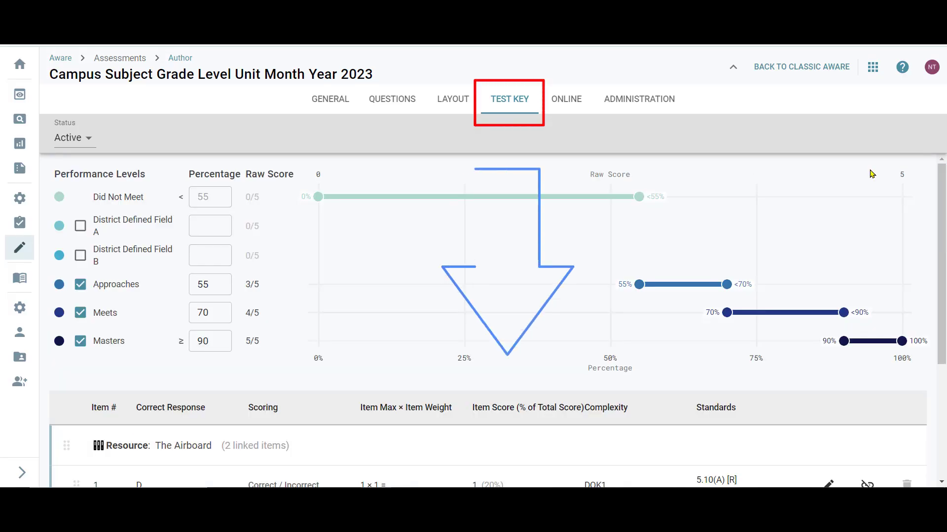
Step: Filter the standards by .10A and assign 5.10(A) [R] from English Language Arts and Reading - Grade 5 (2017) as item 2's primary standard
{"action": "scroll", "coordinate": [872, 173], "scroll_direction": "down", "scroll_amount": 1}
{"action": "scroll", "coordinate": [872, 173], "scroll_direction": "down", "scroll_amount": 4}
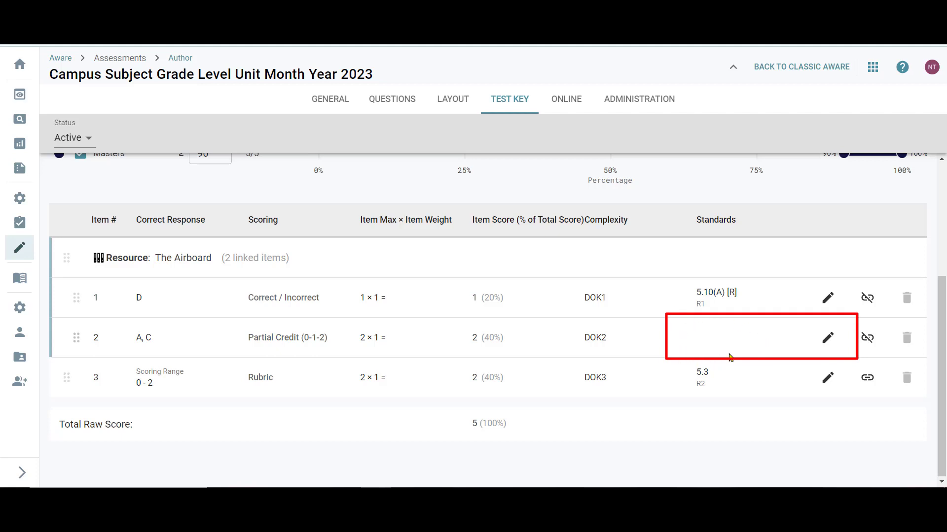
{"action": "left_click", "coordinate": [828, 338]}
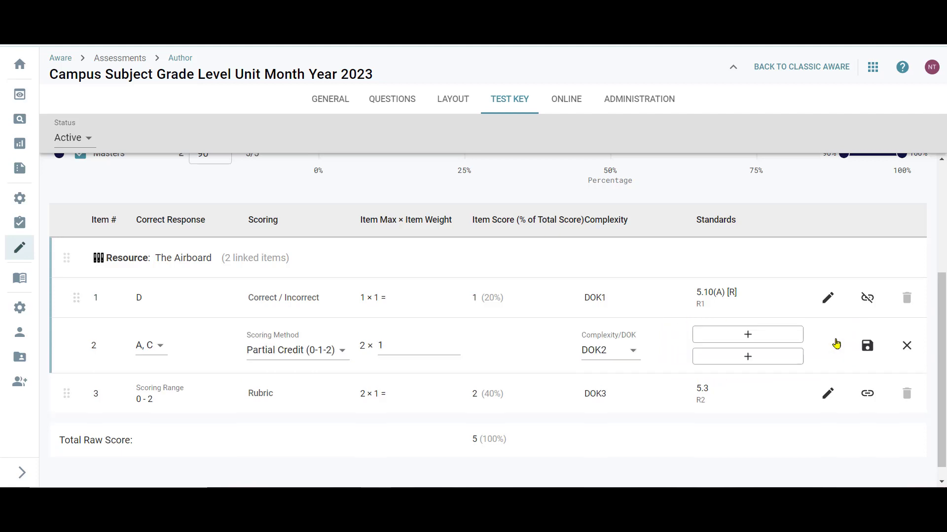
{"action": "left_click", "coordinate": [772, 335]}
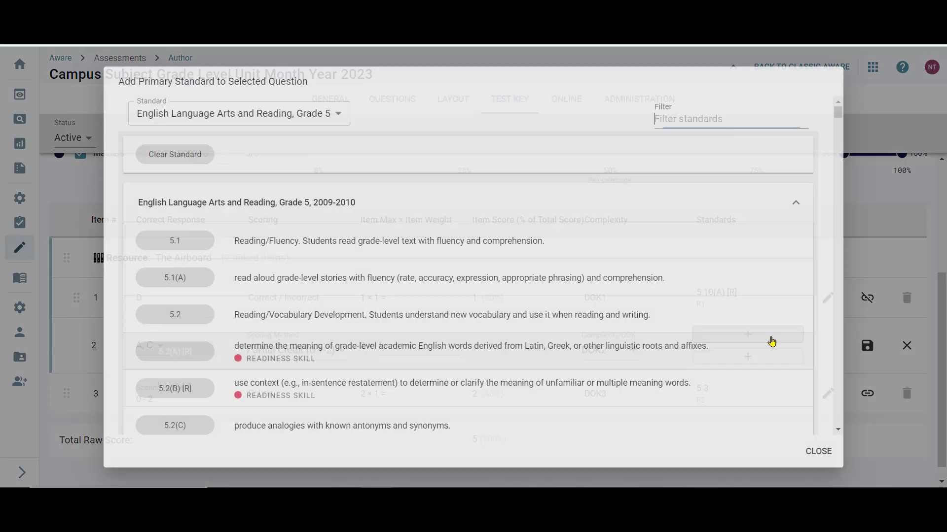
{"action": "type", "text": ".10A"}
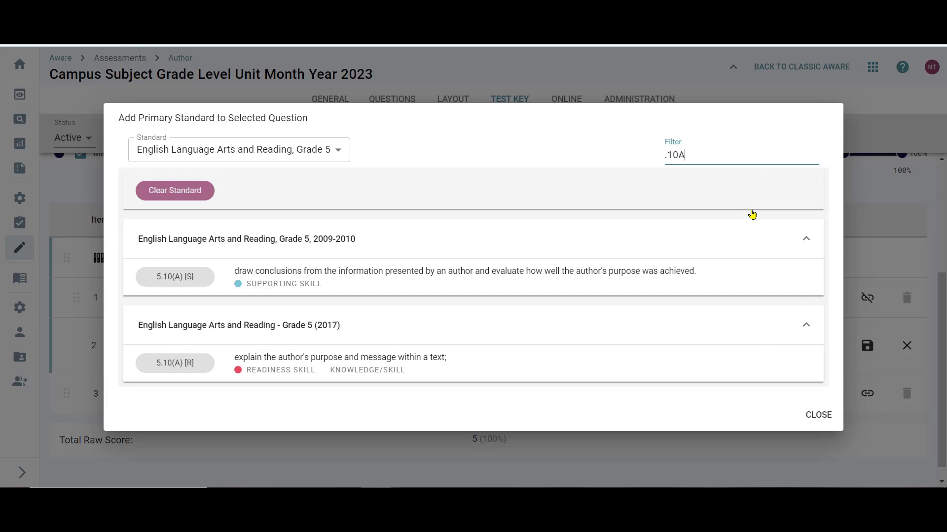
{"action": "left_click", "coordinate": [181, 368]}
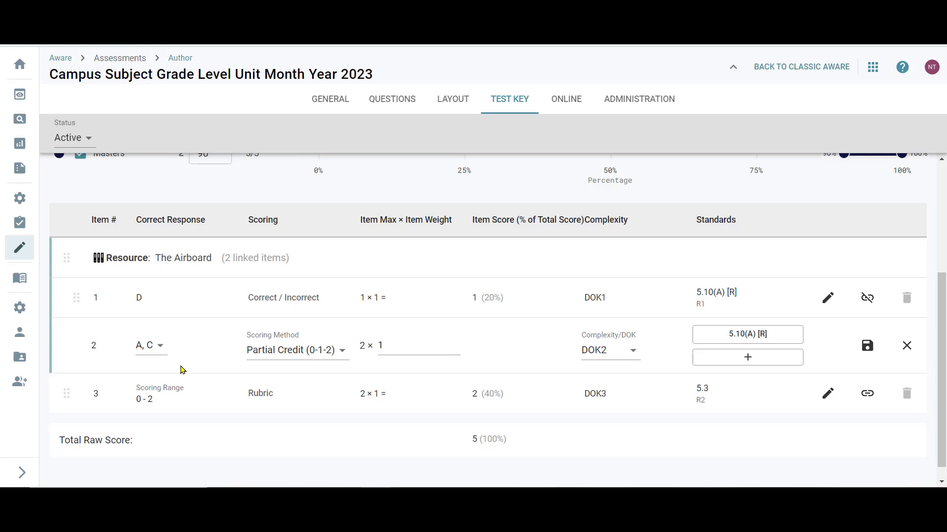
Step: View the secondary standard choices for item 2 without assigning one, and save the item
{"action": "left_click", "coordinate": [769, 364]}
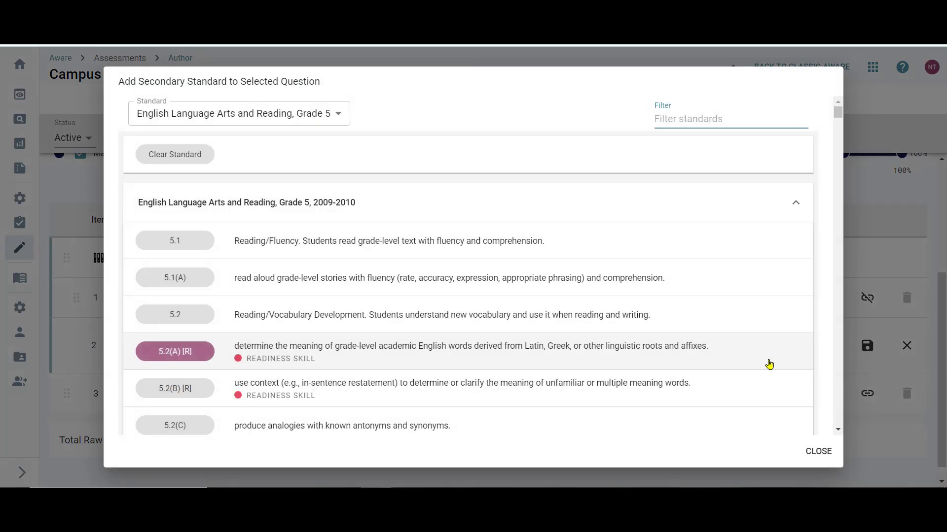
{"action": "left_click", "coordinate": [818, 453]}
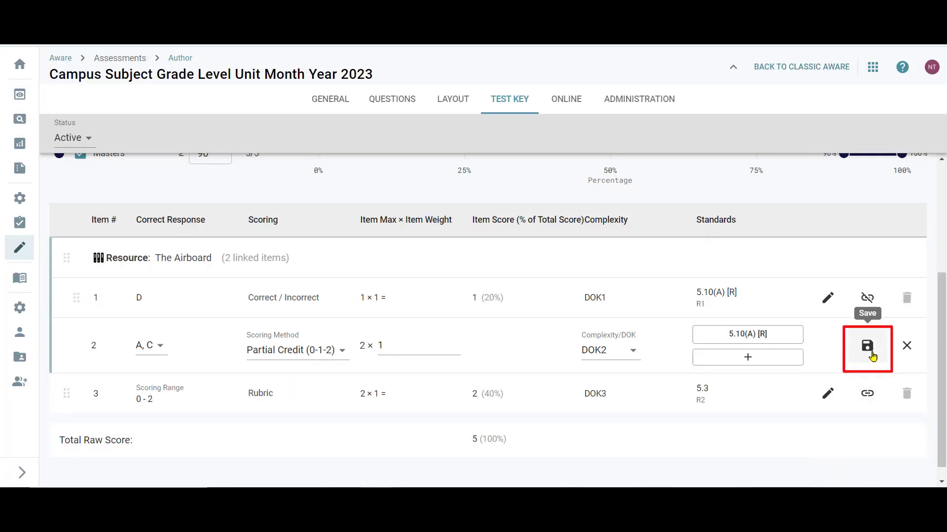
{"action": "left_click", "coordinate": [871, 354]}
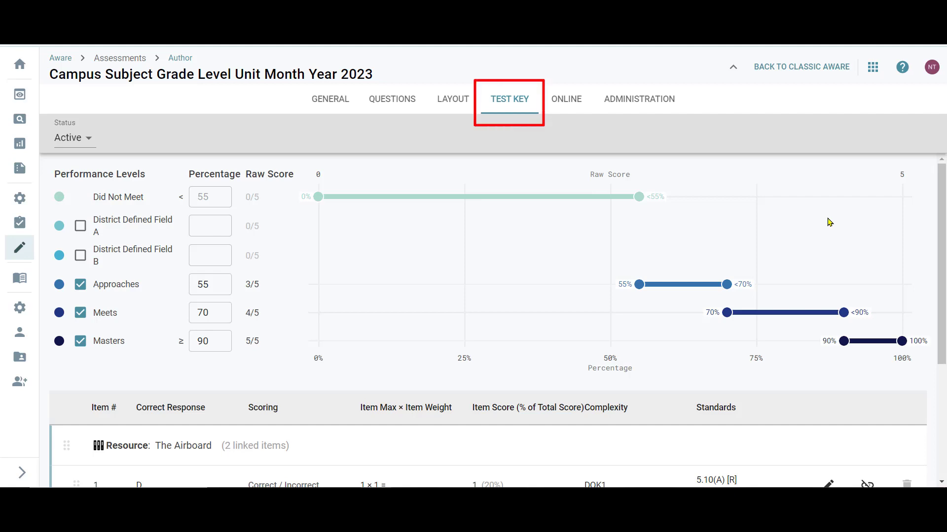
Step: Look through questions 2 and 3 in the online test preview beside The Airboard passage
{"action": "scroll", "coordinate": [830, 222], "scroll_direction": "down", "scroll_amount": 4}
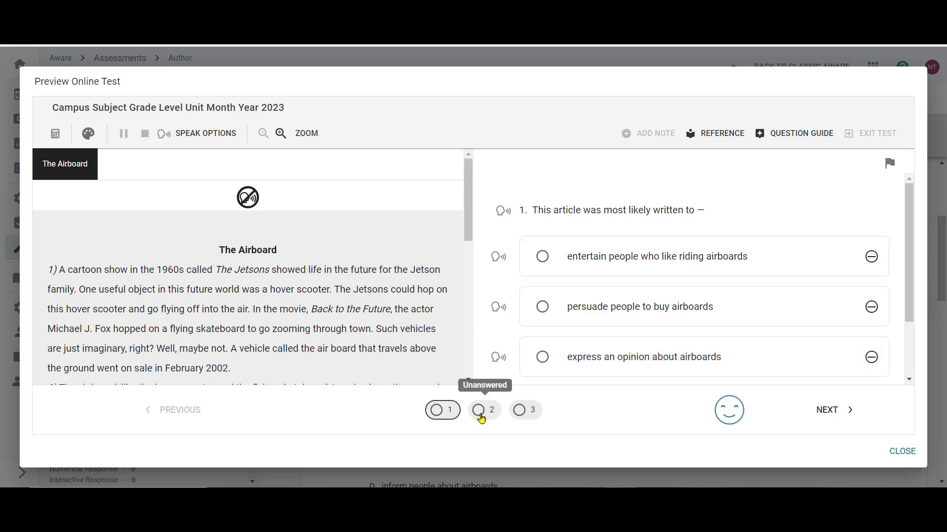
{"action": "left_click", "coordinate": [482, 416]}
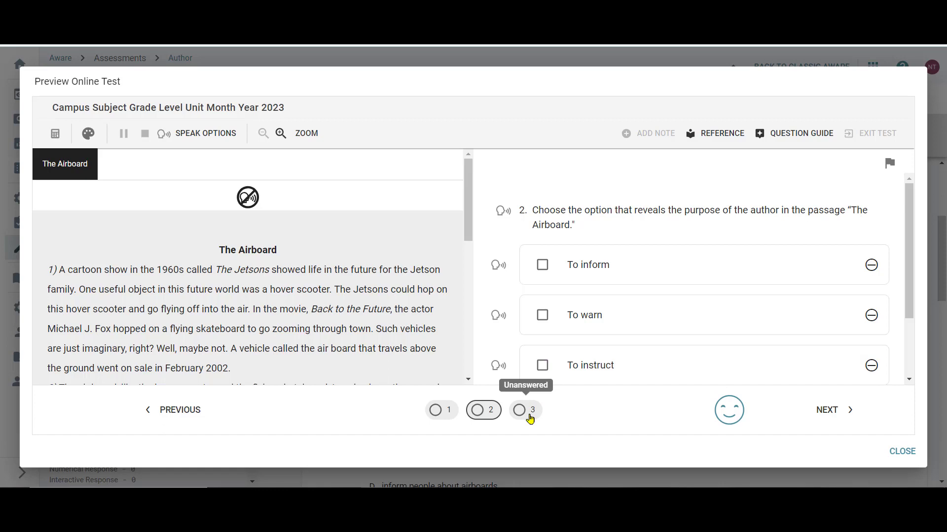
{"action": "left_click", "coordinate": [525, 411]}
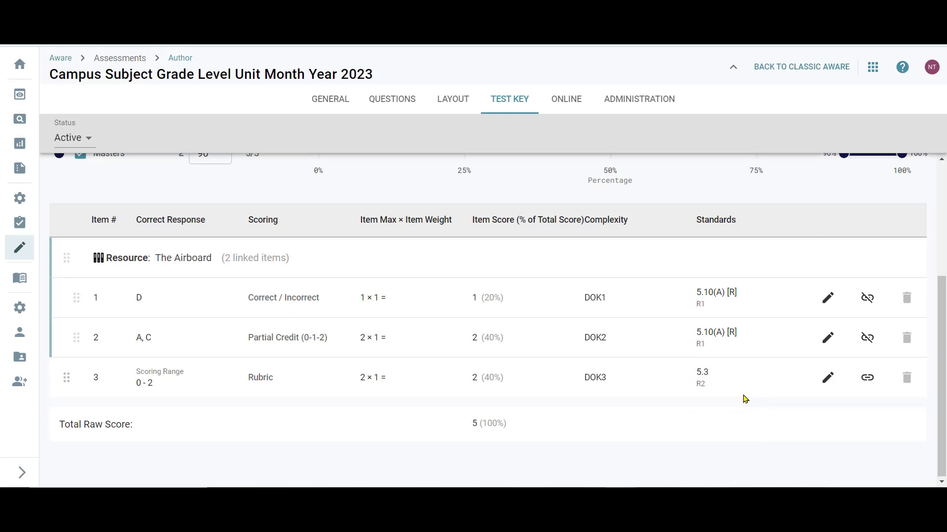
Step: Link The Airboard resource to question 3 and apply the update
{"action": "left_click", "coordinate": [868, 380]}
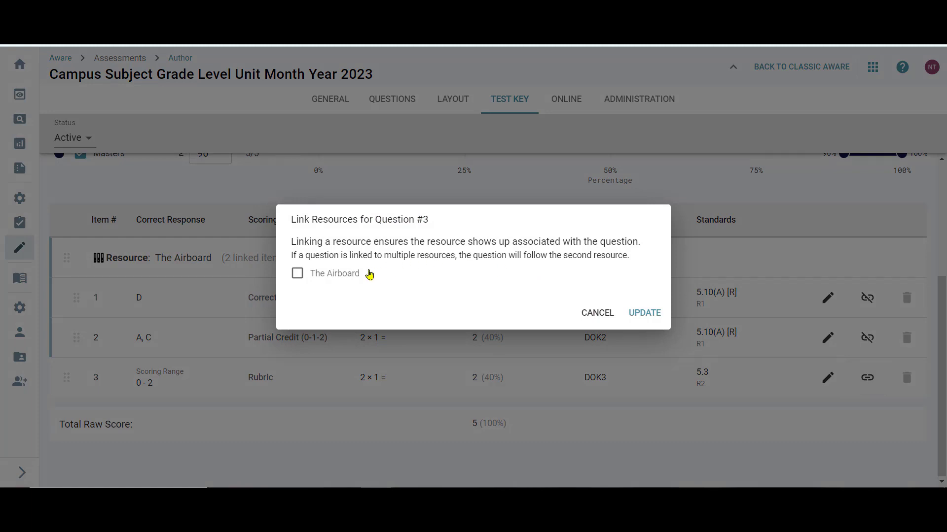
{"action": "left_click", "coordinate": [348, 275]}
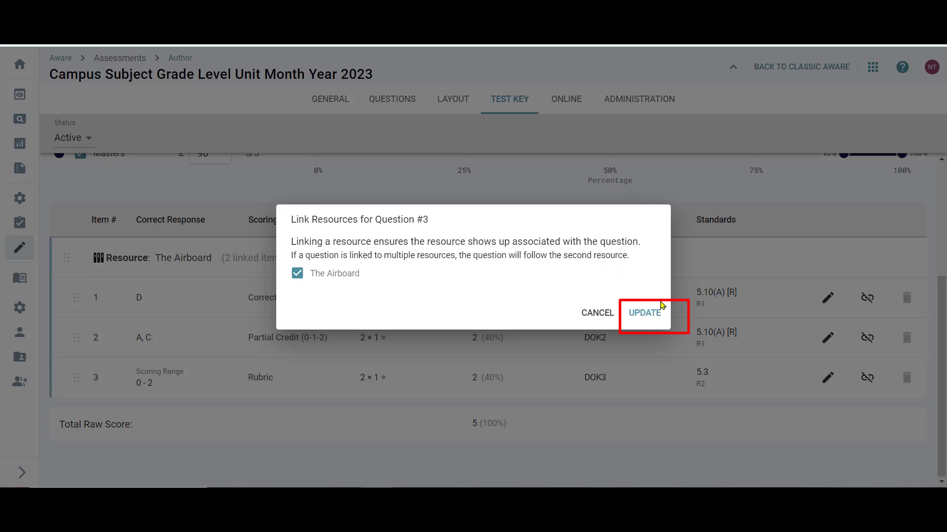
{"action": "left_click", "coordinate": [653, 317]}
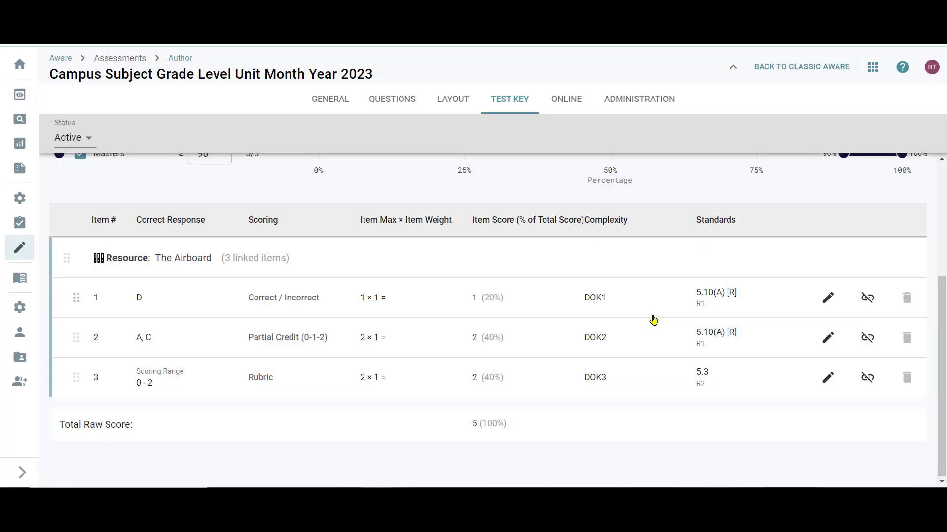